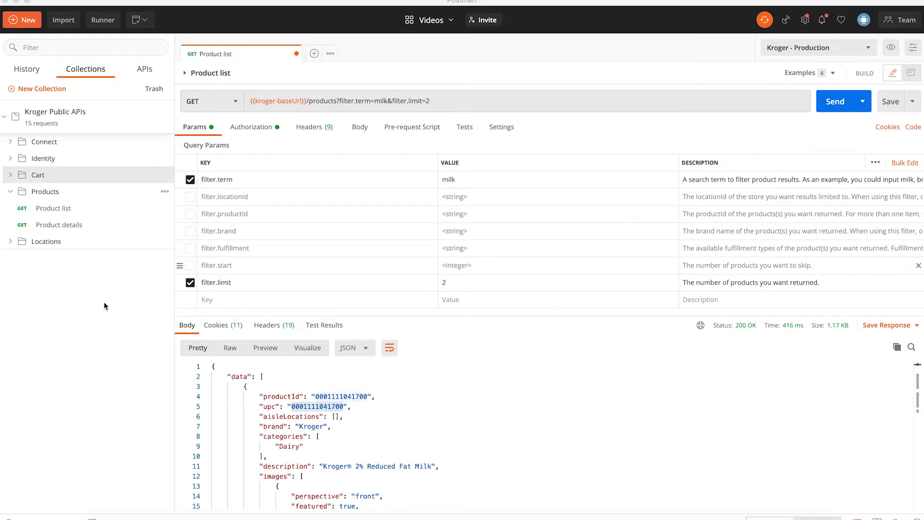
- Open the Kroger - Production environment and start editing the kroger-scopes current value
left_click(913, 48)
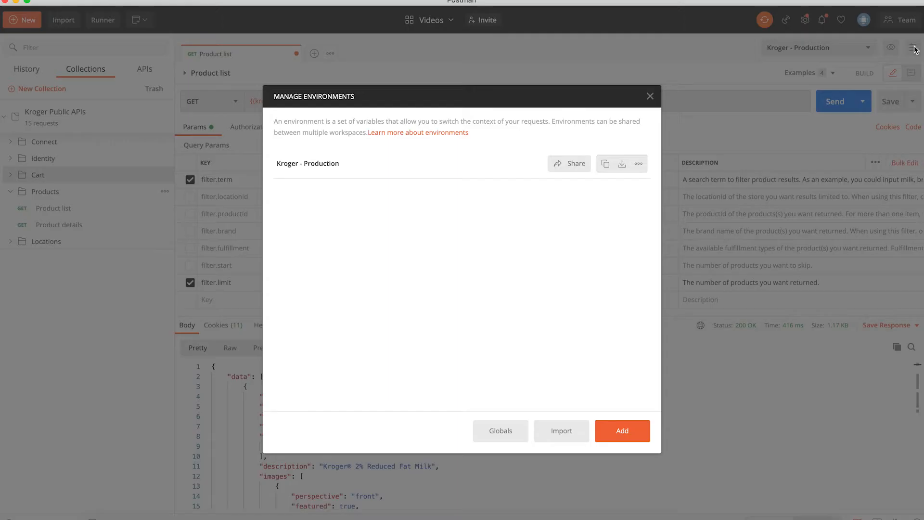
left_click(307, 166)
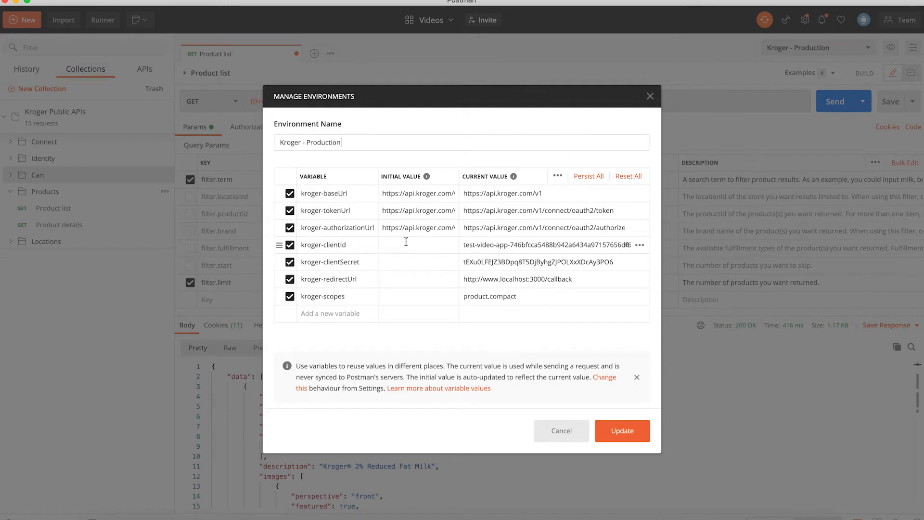
left_click(520, 297)
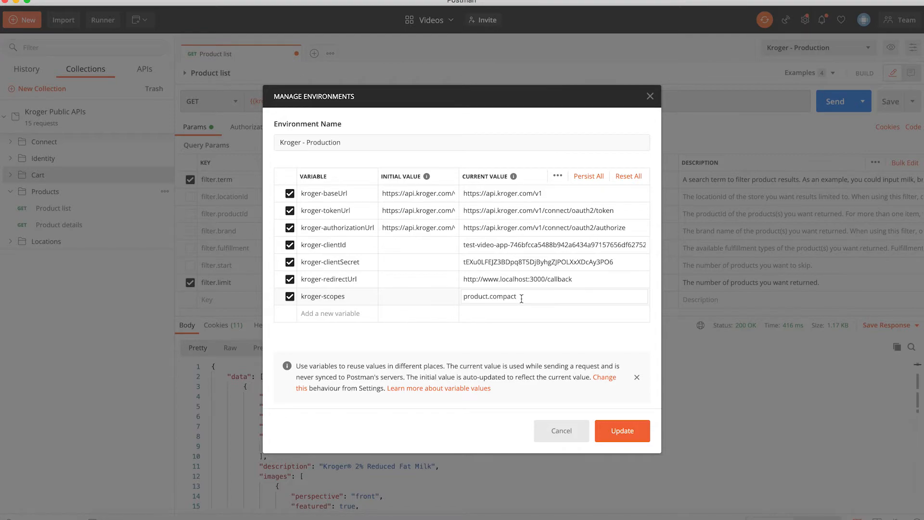
key("ctrl+Up")
- Copy cart.basic:write from the registration PDF and paste it after product.compact in kroger-scopes
left_click(271, 283)
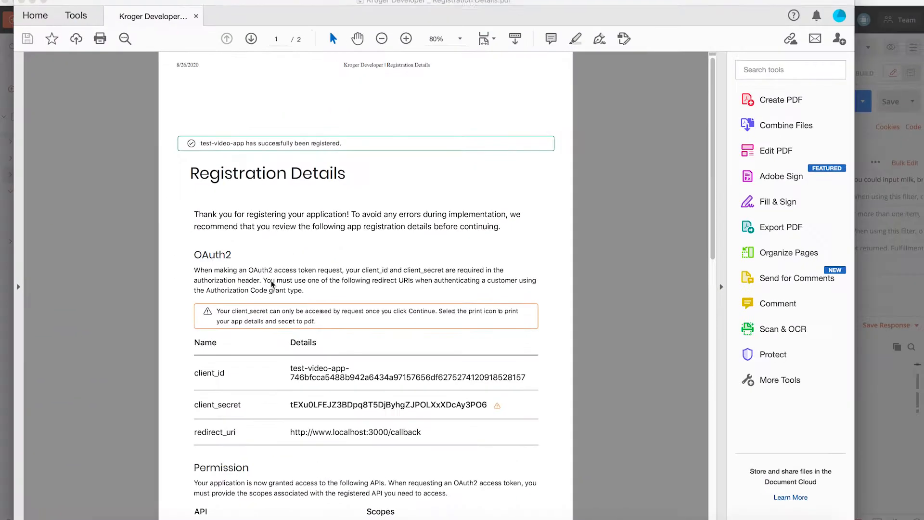
scroll(325, 251, "down", 10)
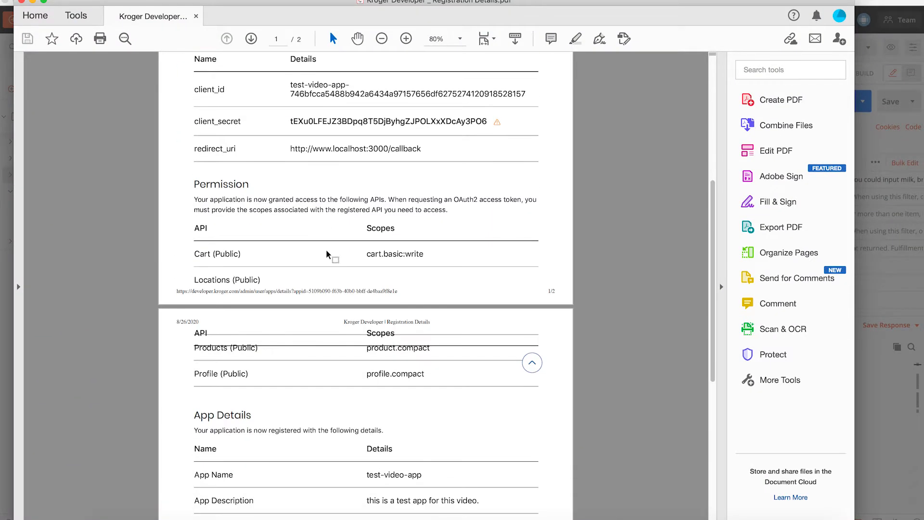
scroll(328, 254, "down", 1)
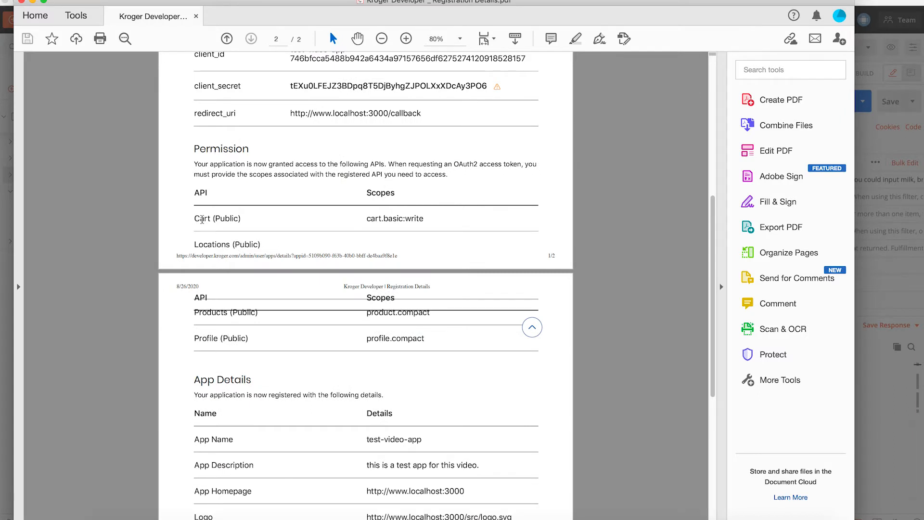
left_click_drag(425, 219, 367, 220)
right_click(375, 219)
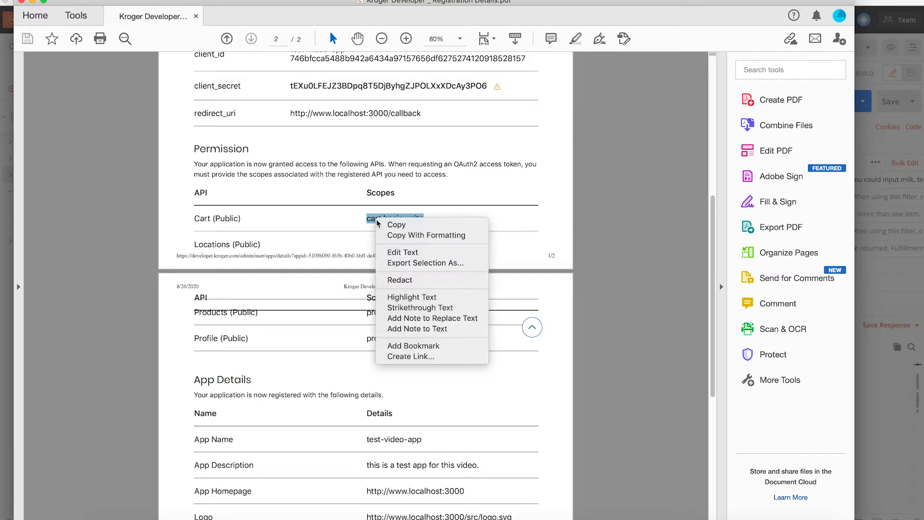
left_click(399, 226)
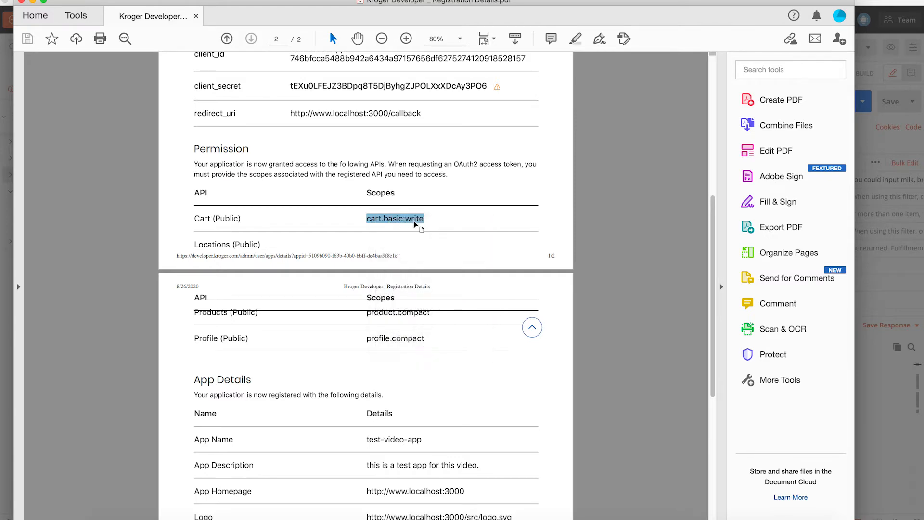
key("ctrl+Up")
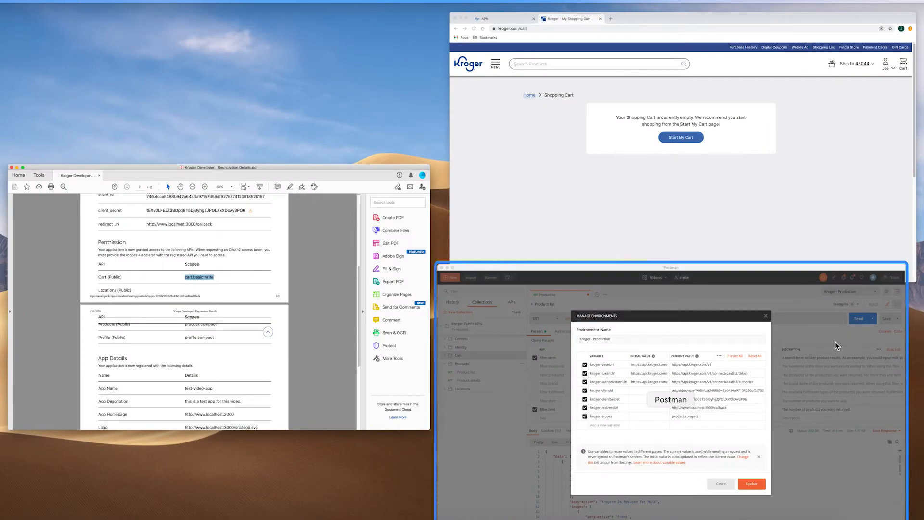
left_click(836, 342)
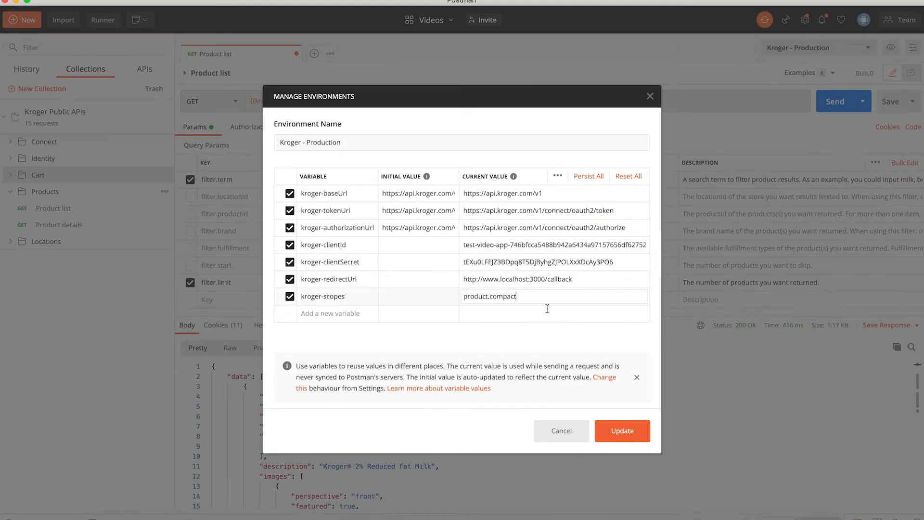
right_click(526, 295)
left_click(546, 347)
- Copy the profile.compact scope from the registration PDF for kroger-scopes
key("ctrl+Up")
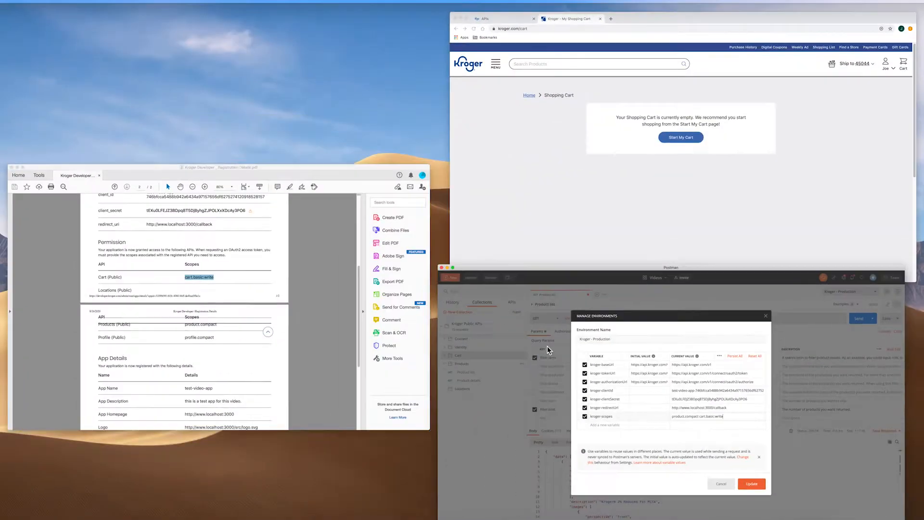
left_click(203, 279)
scroll(259, 324, "down", 5)
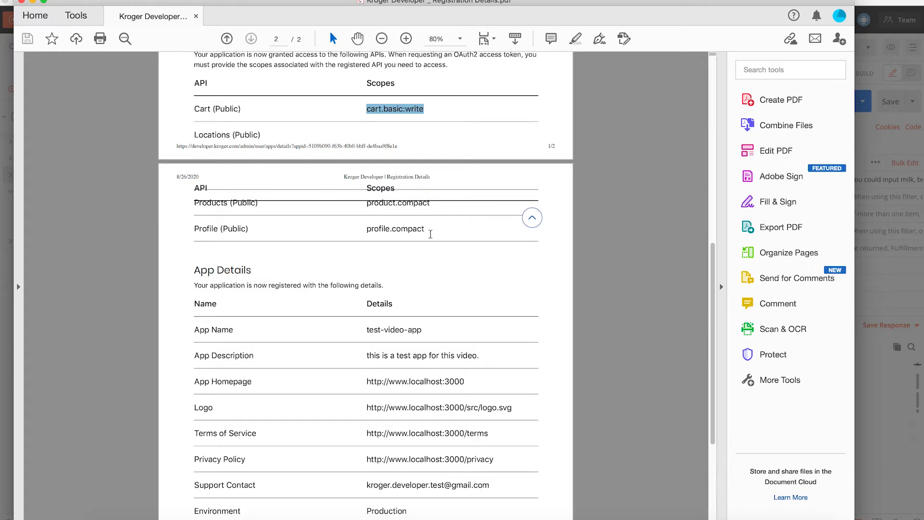
left_click_drag(424, 228, 367, 229)
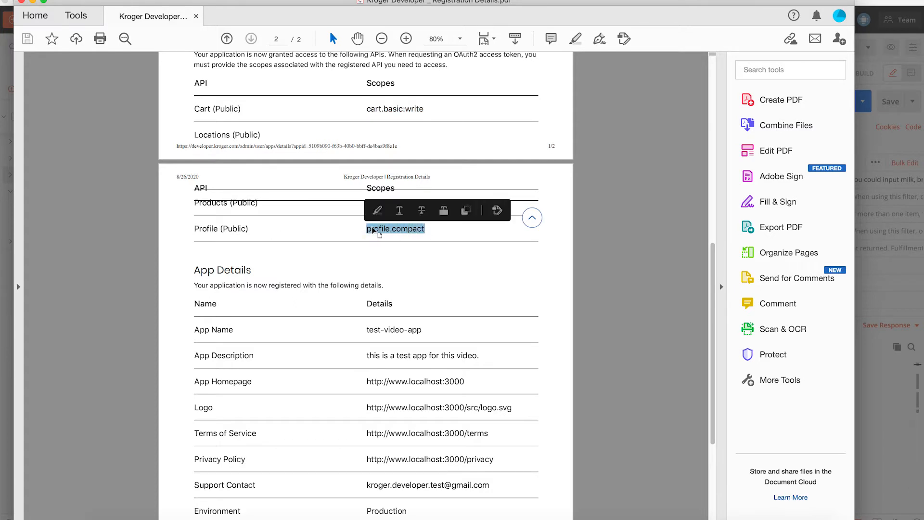
right_click(373, 227)
left_click(387, 237)
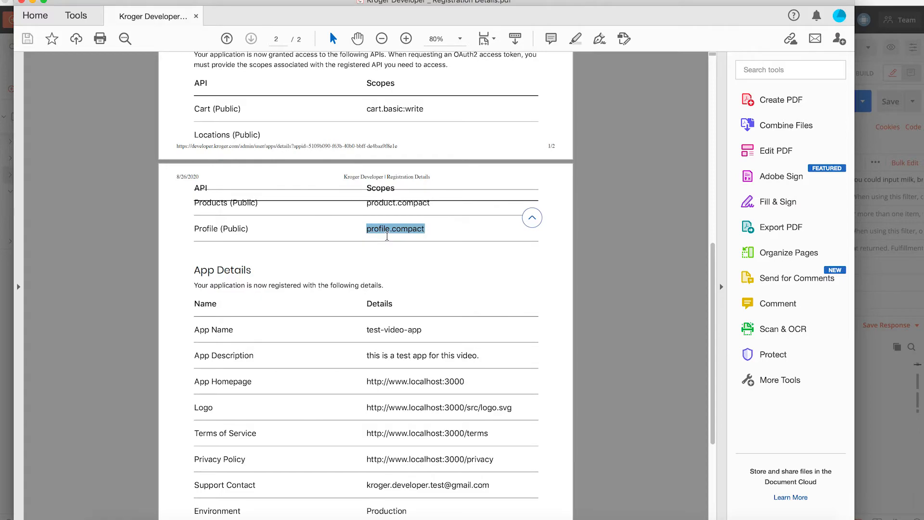
key("ctrl+Up")
left_click(833, 356)
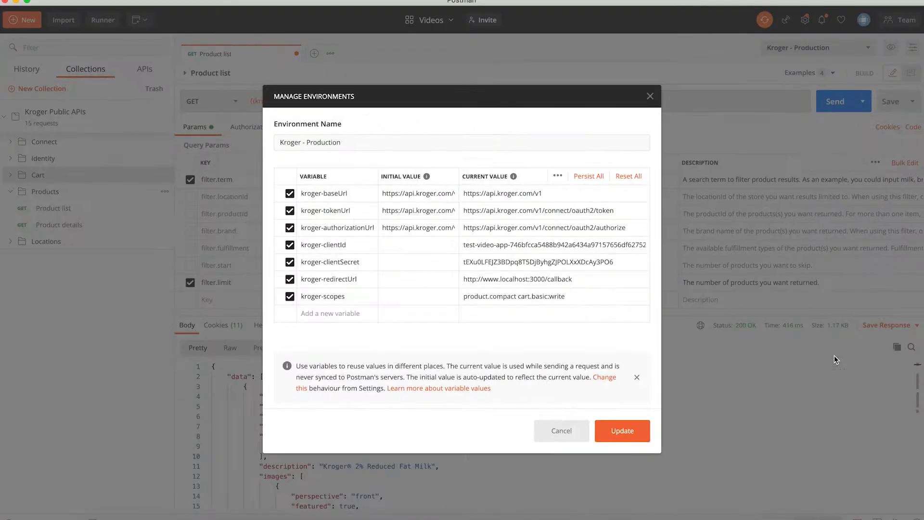
right_click(570, 296)
- Append profile.compact to kroger-scopes, save the Kroger - Production environment, and close the manager
left_click(593, 351)
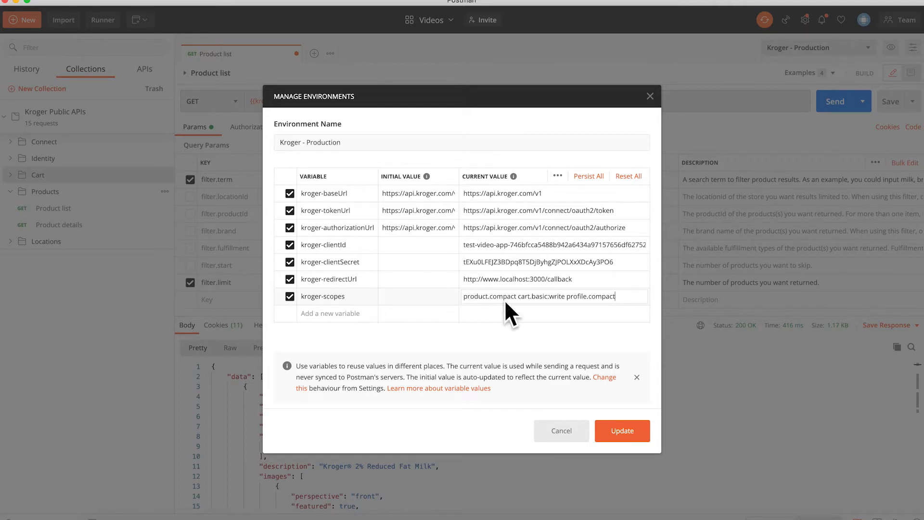
left_click_drag(518, 296, 618, 299)
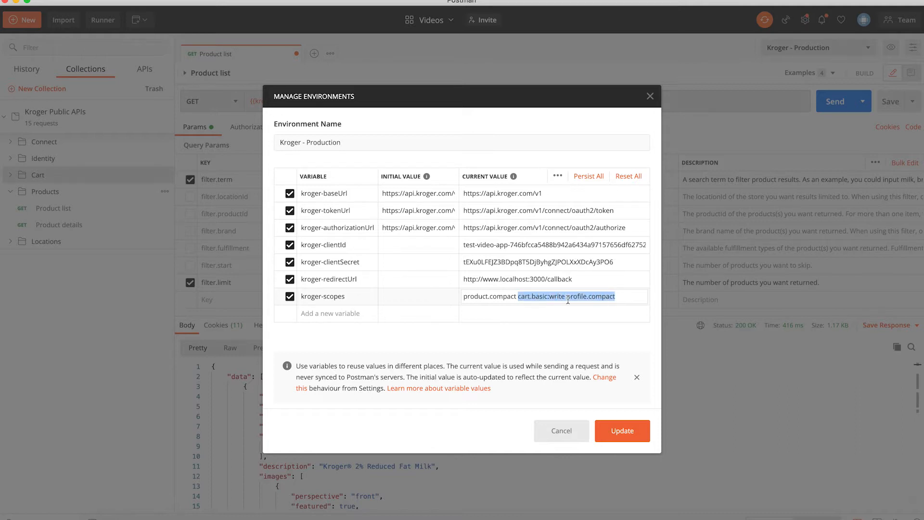
left_click(551, 311)
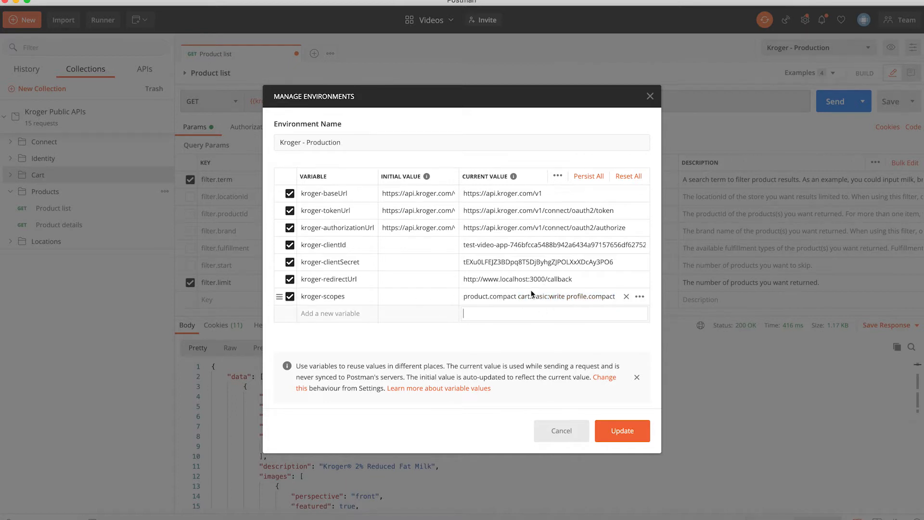
left_click(620, 431)
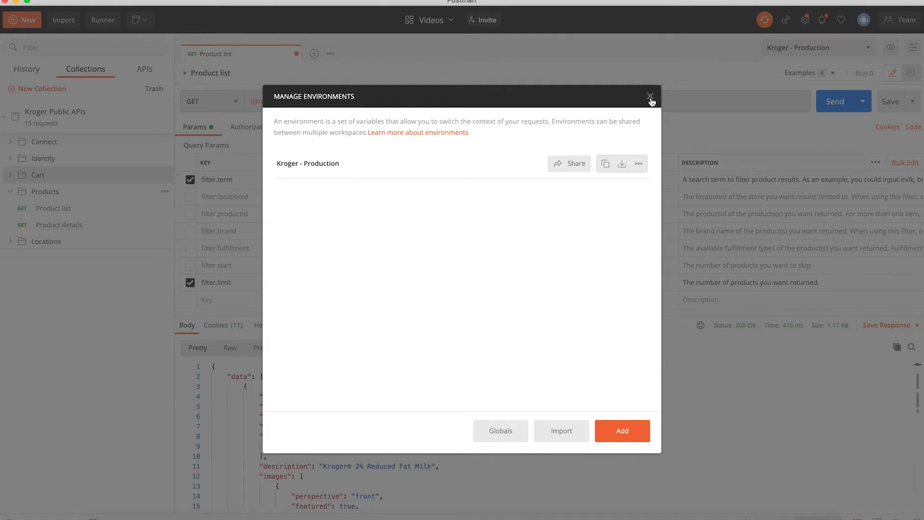
left_click(650, 98)
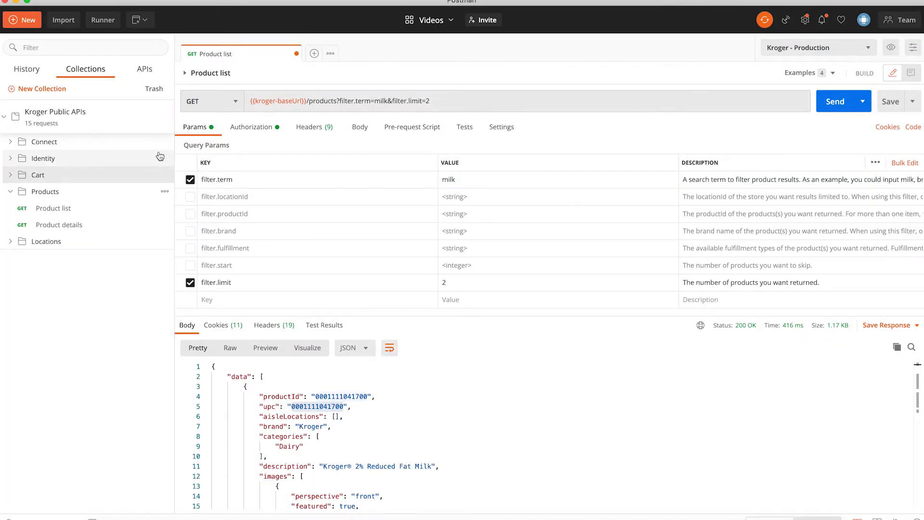
- In the Cart folder's Add to cart request, start a new OAuth 2.0 access token from Authorization
left_click(11, 175)
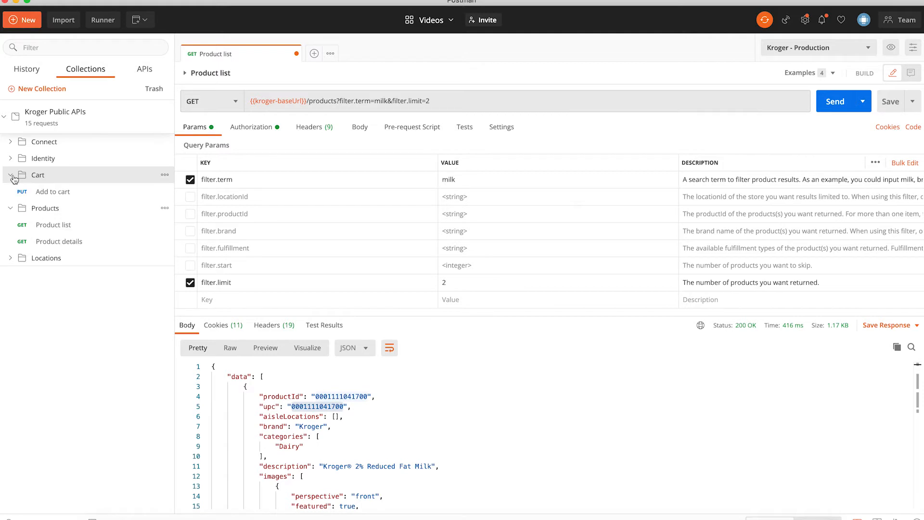
left_click(49, 193)
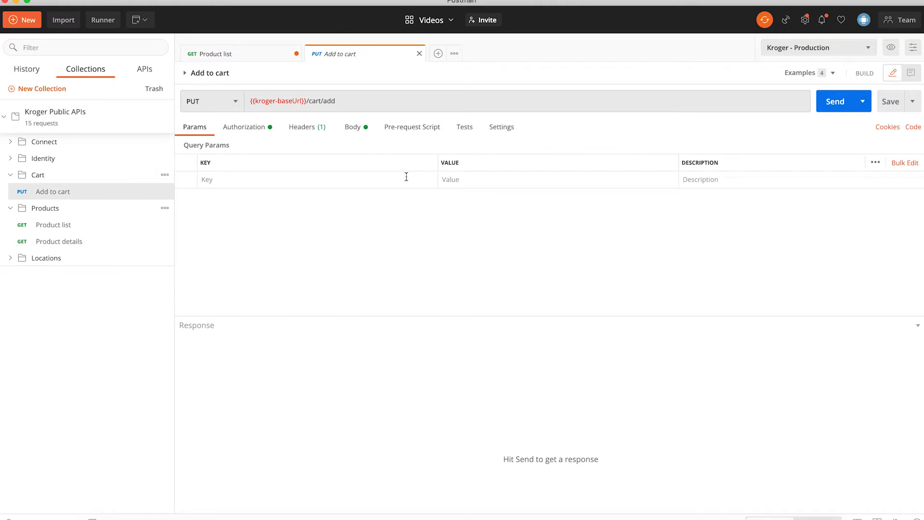
left_click(250, 134)
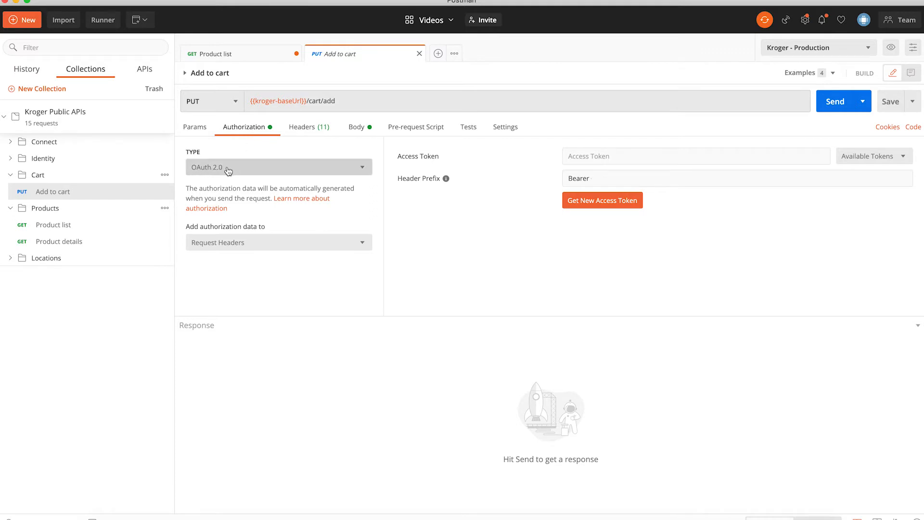
left_click(593, 202)
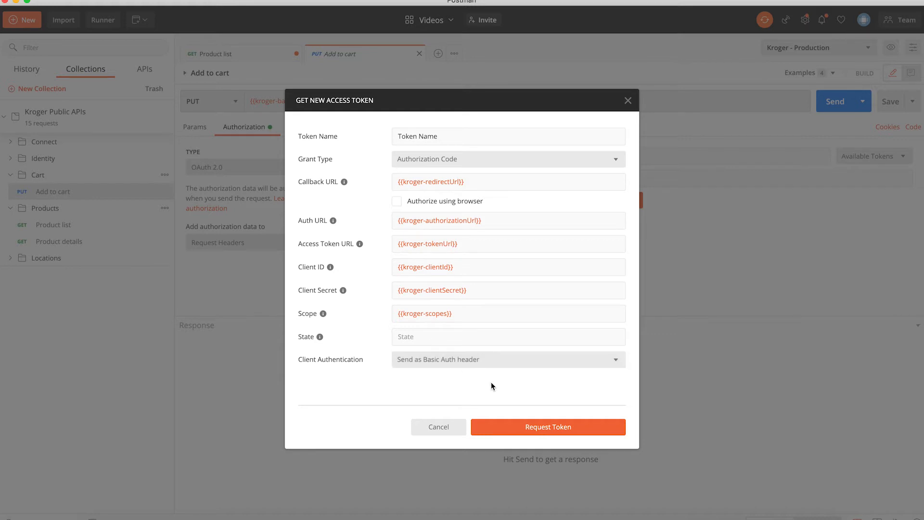
- Request the token to bring up the Kroger Identity sign-in page
left_click(524, 429)
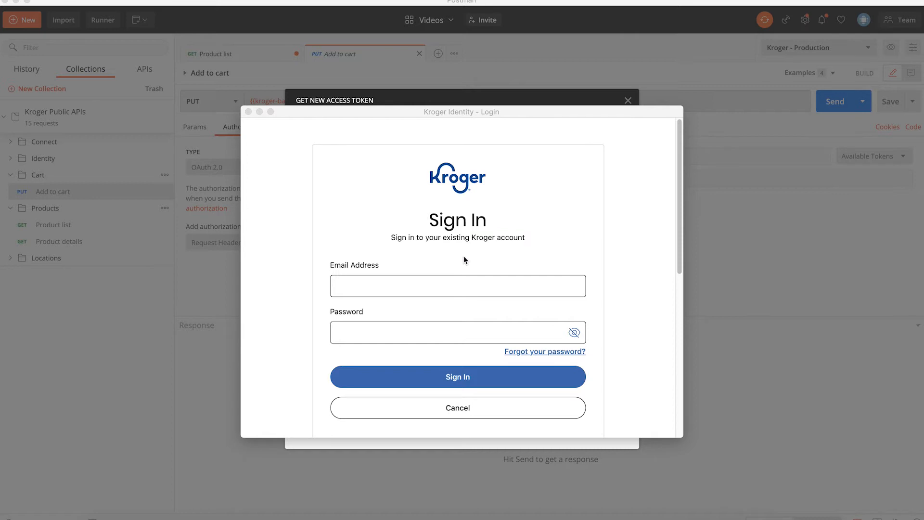
- Sign in to the Kroger account with its e-mail address and password
left_click(429, 285)
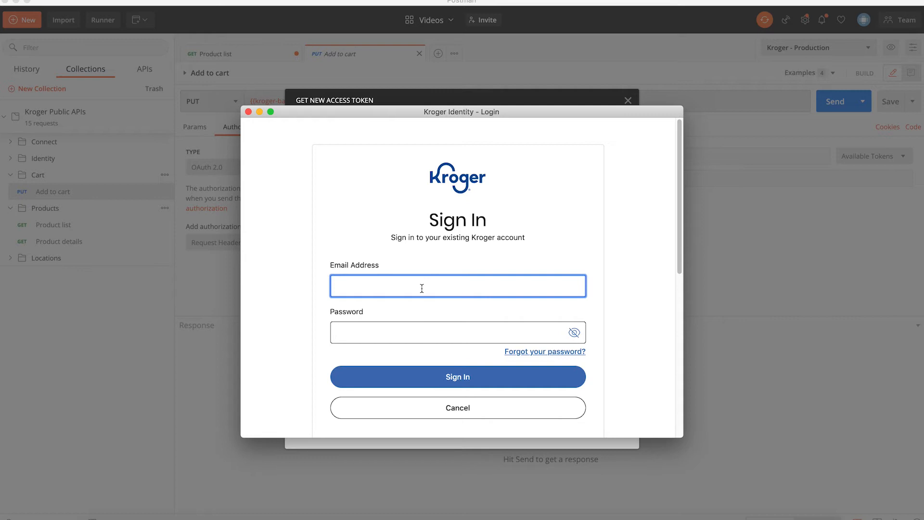
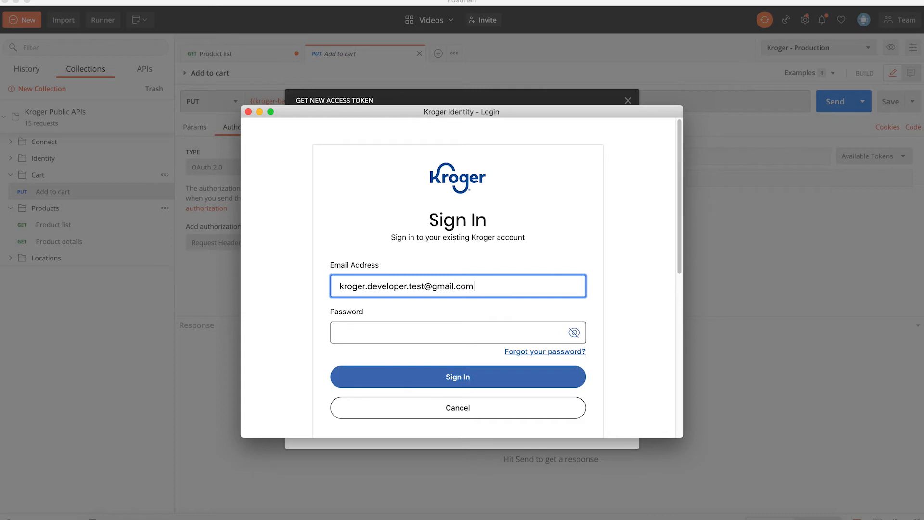
left_click(458, 327)
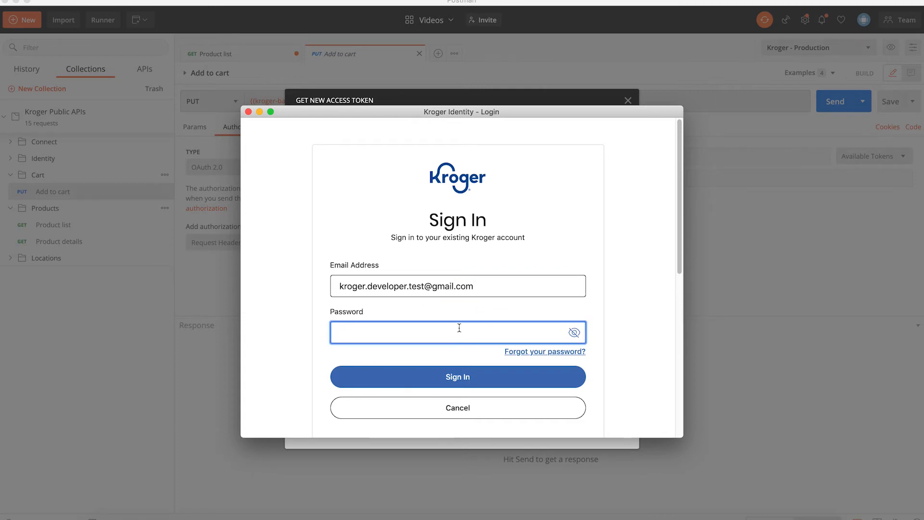
type("••••••••")
left_click(441, 382)
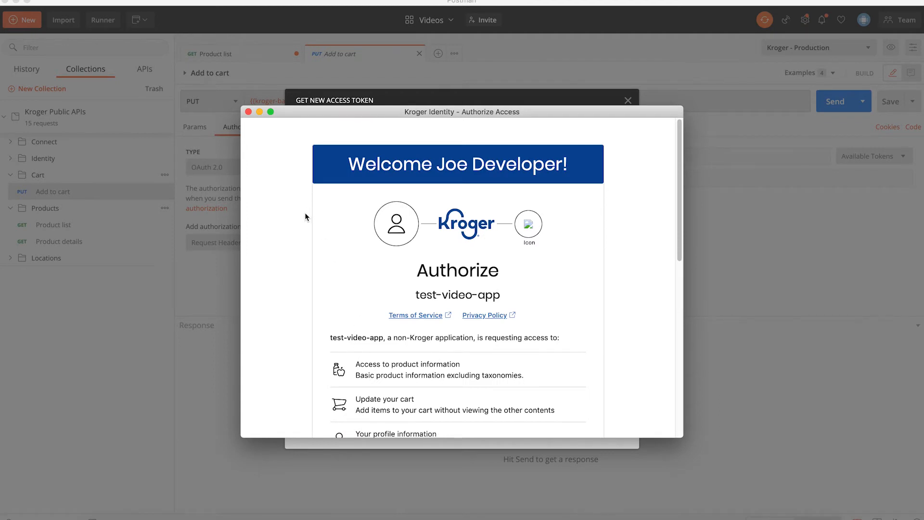
- Authorize test-video-app's requested product, cart and profile access on the consent page
scroll(302, 245, "down", 3)
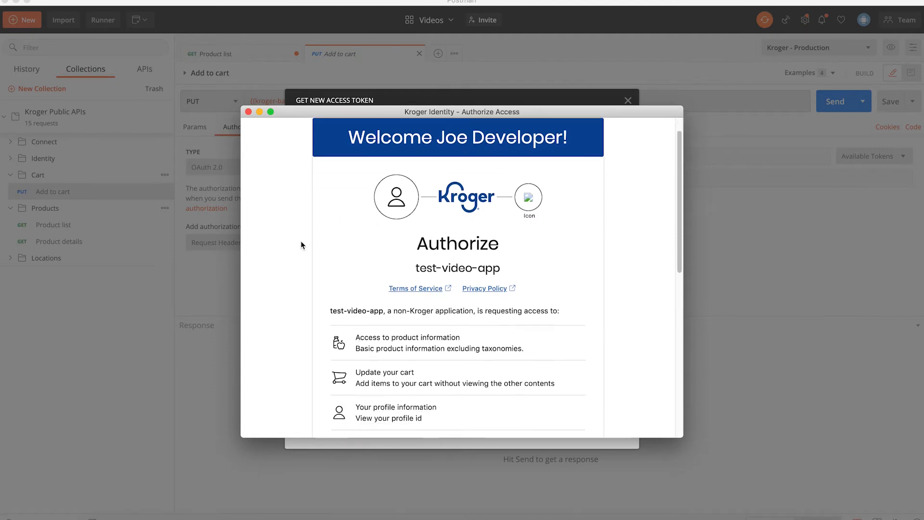
scroll(301, 243, "down", 2)
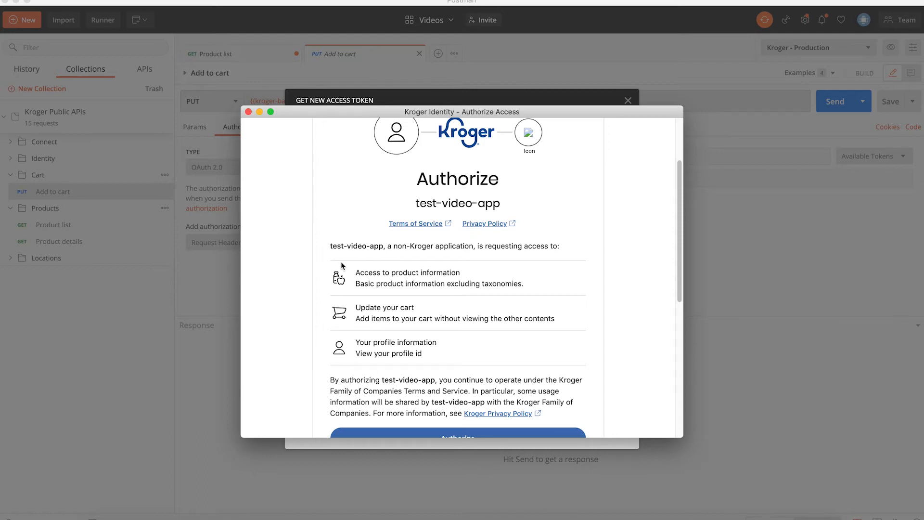
scroll(340, 259, "down", 5)
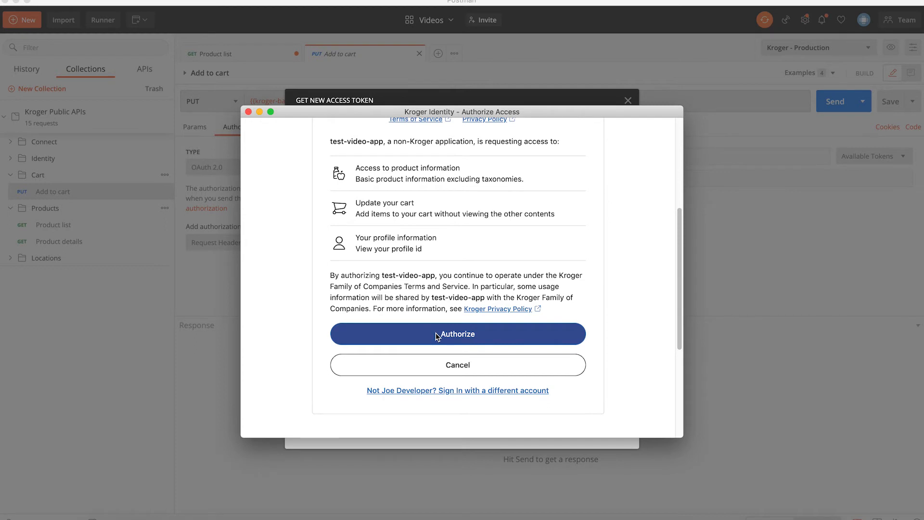
left_click(436, 335)
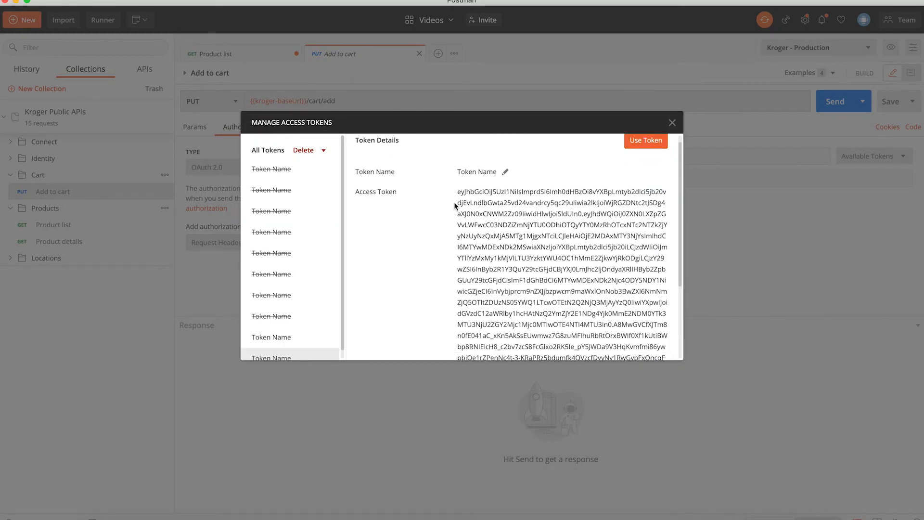
- Review the newly issued Kroger token's details and apply it to the Add to cart request
scroll(461, 191, "down", 2)
scroll(461, 187, "down", 3)
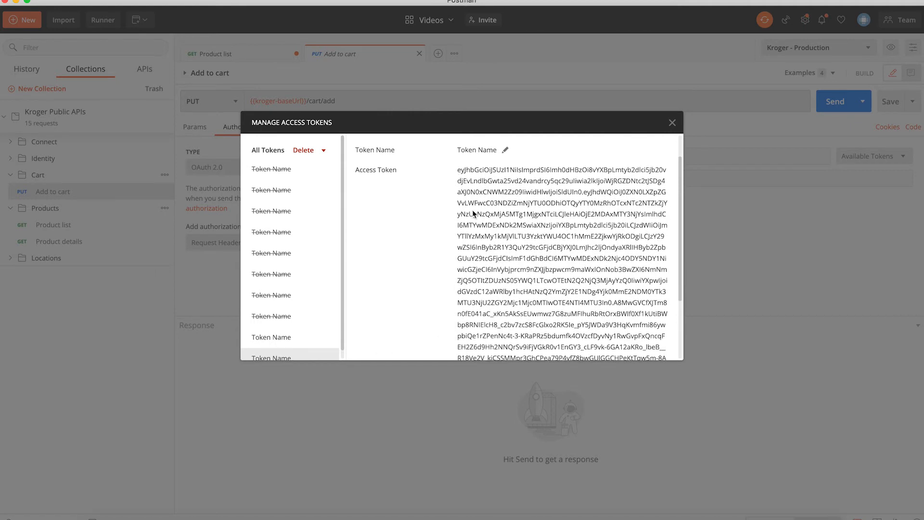
scroll(565, 310, "up", 5)
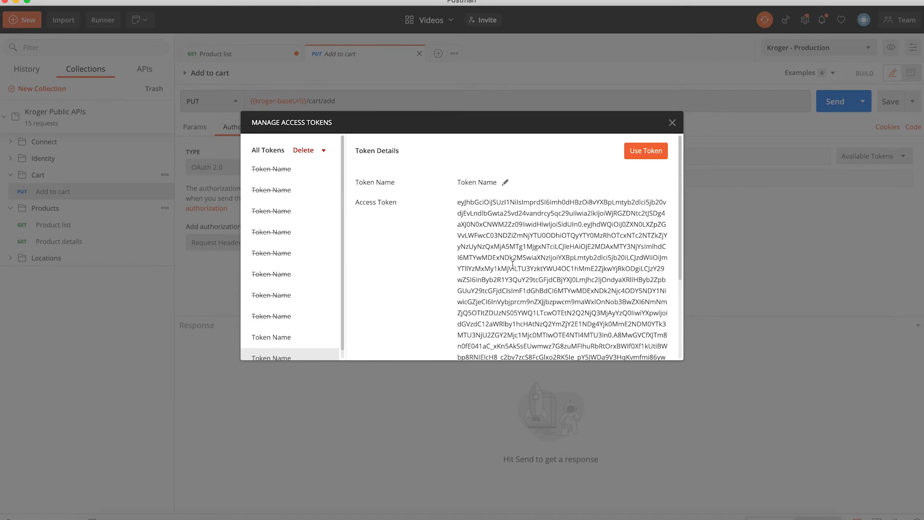
left_click(646, 152)
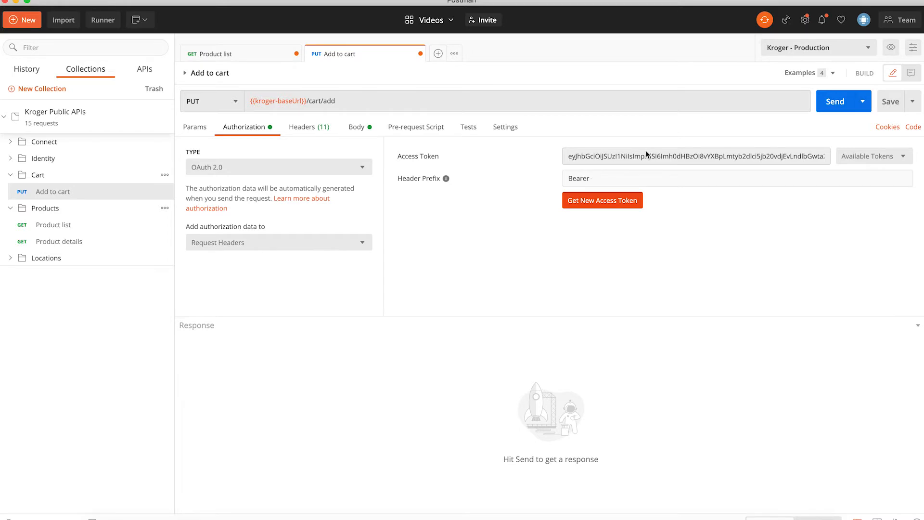
- Replace the <integer> quantity placeholder with 1 in the Add to cart JSON body, then view Product list
left_click(357, 132)
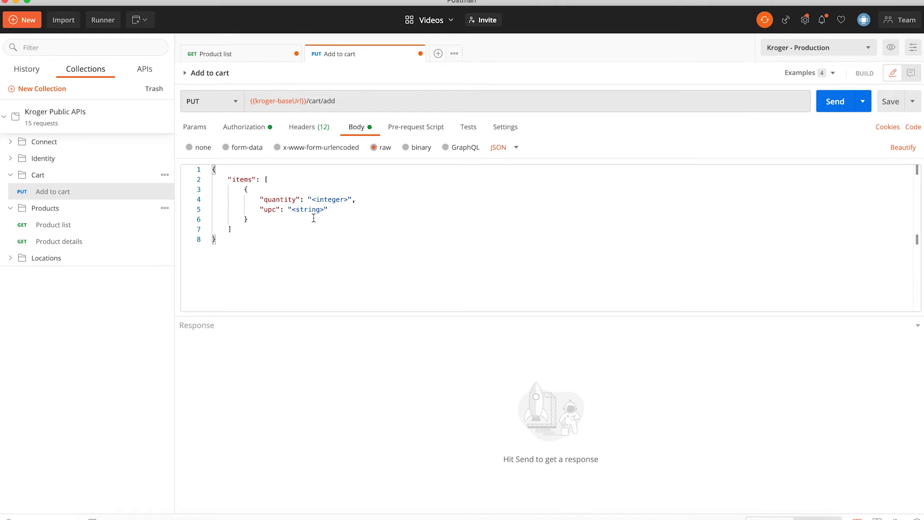
left_click_drag(347, 199, 307, 201)
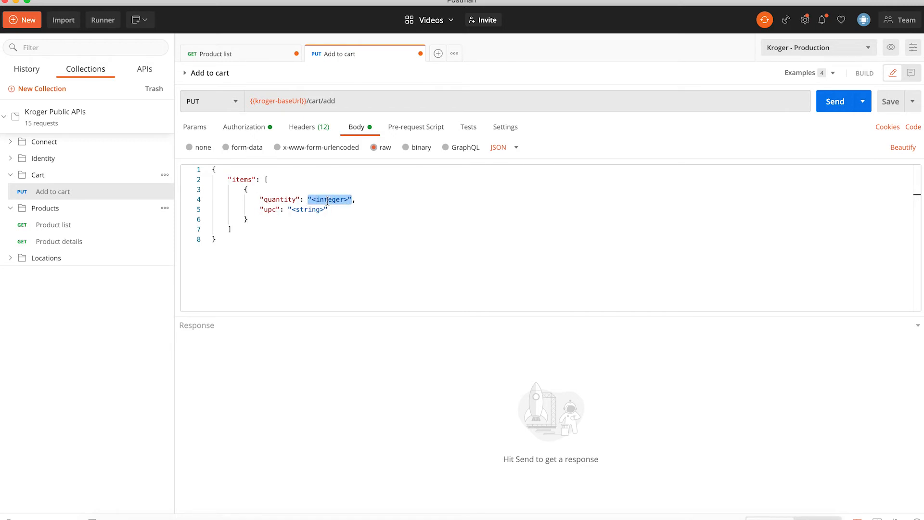
type("1")
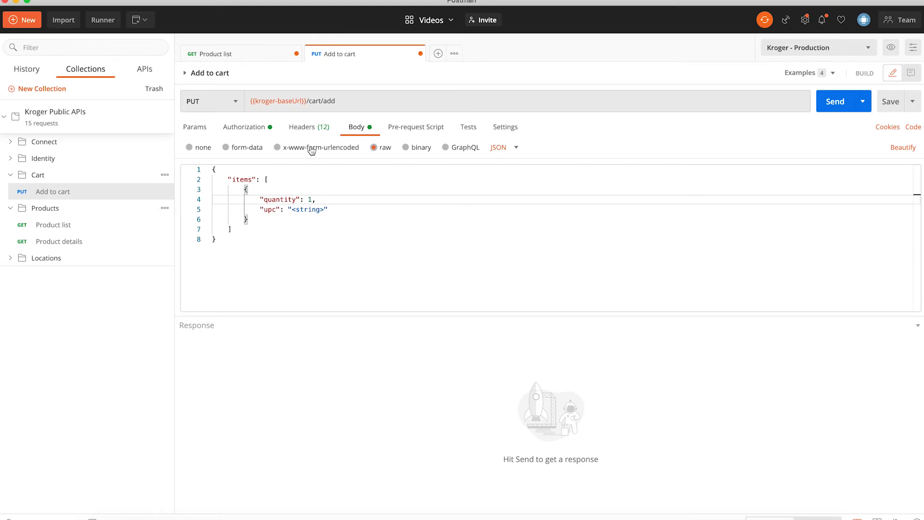
left_click(39, 233)
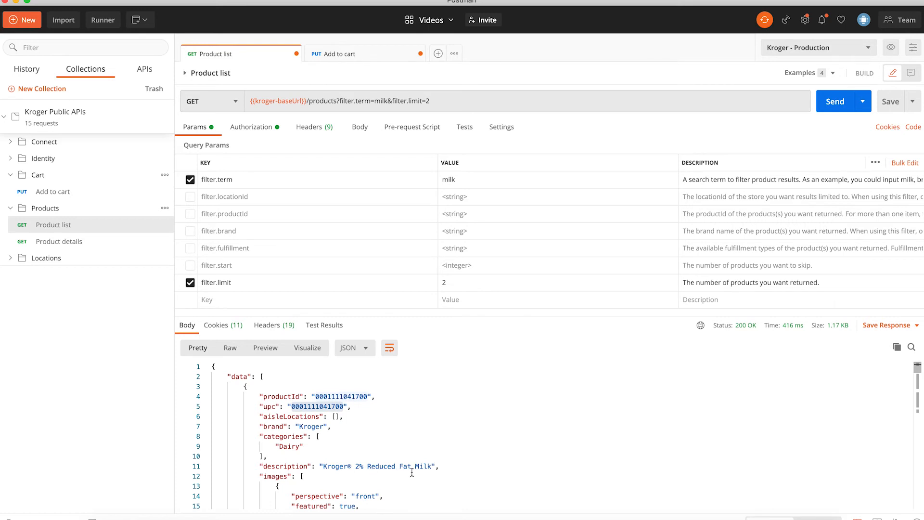
left_click(343, 416)
left_click_drag(343, 407, 290, 407)
right_click(298, 407)
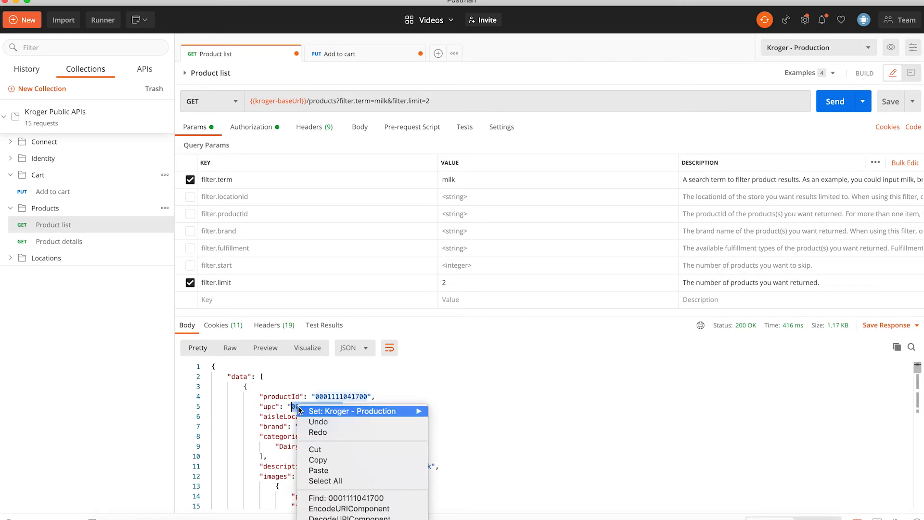
left_click(318, 460)
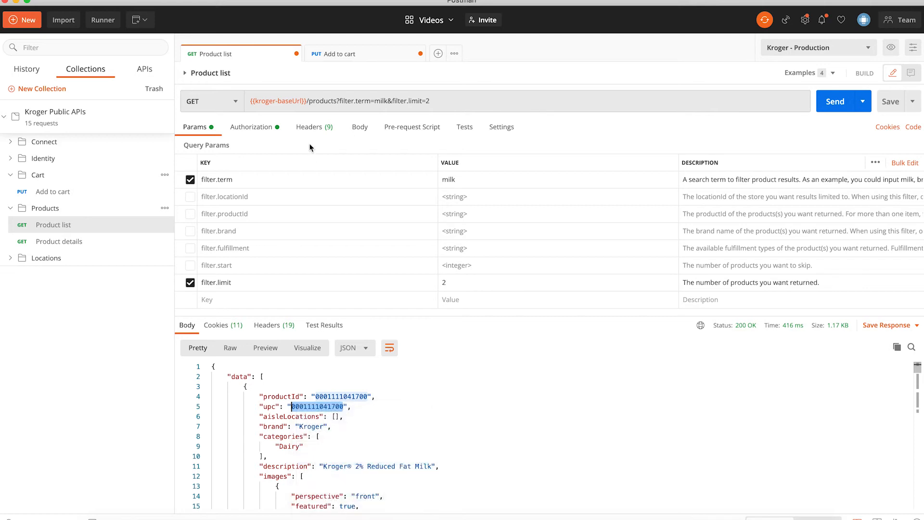
left_click(349, 58)
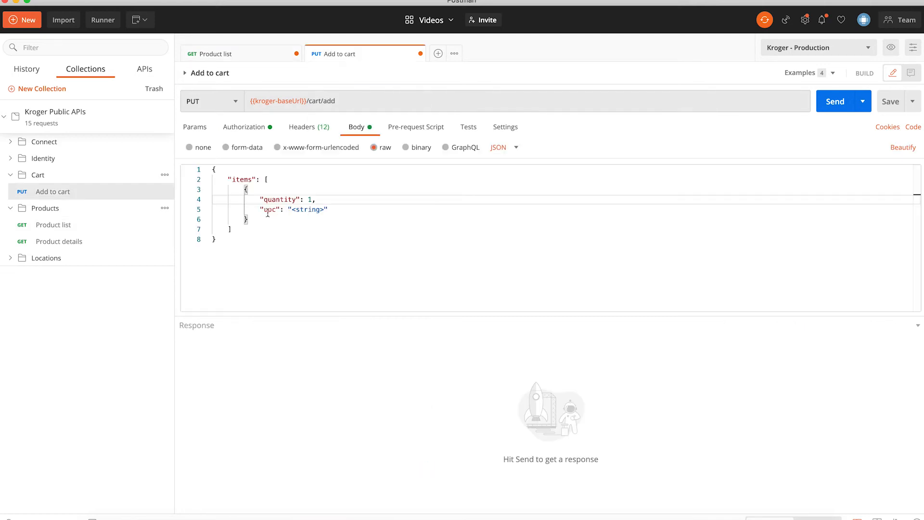
left_click_drag(328, 209, 292, 213)
left_click(324, 209)
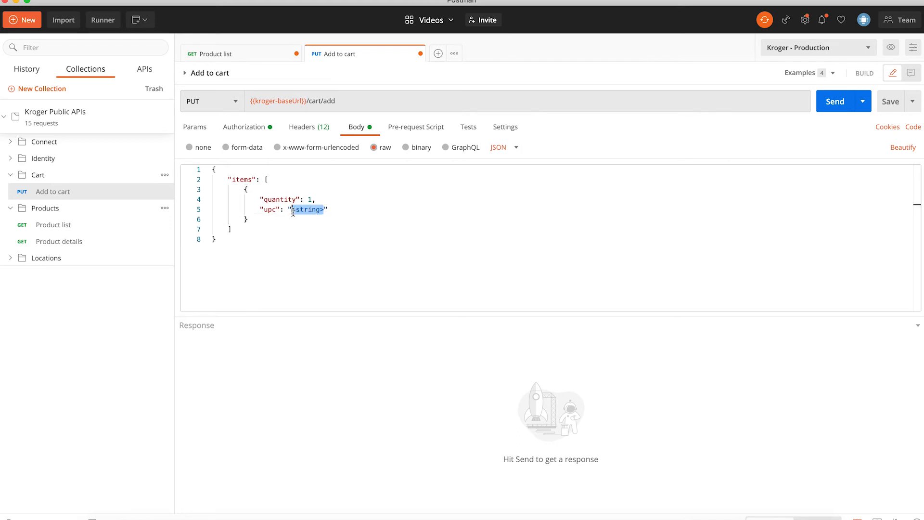
right_click(298, 211)
left_click(324, 275)
left_click(321, 261)
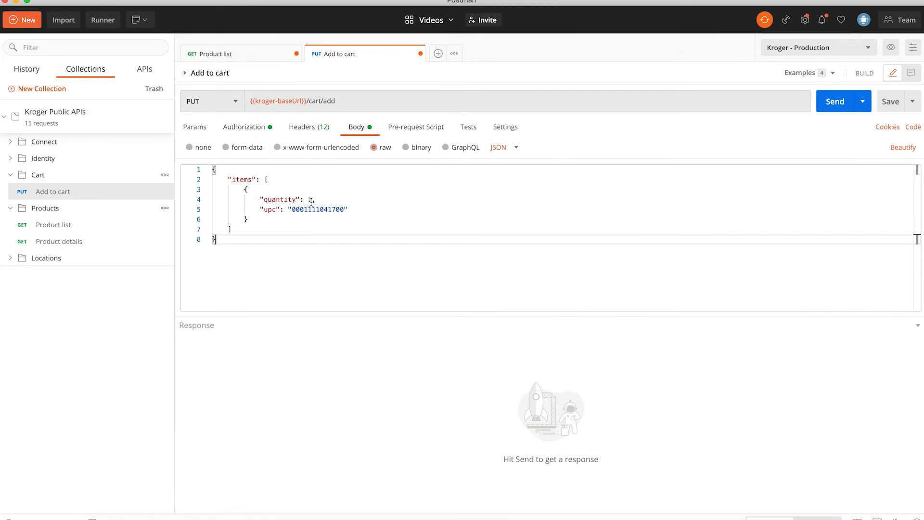
left_click(836, 107)
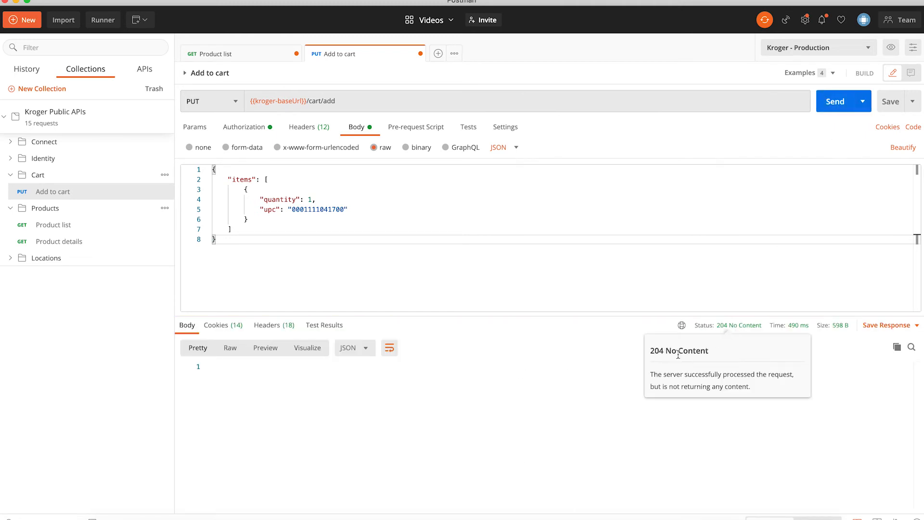
key("ctrl+Up")
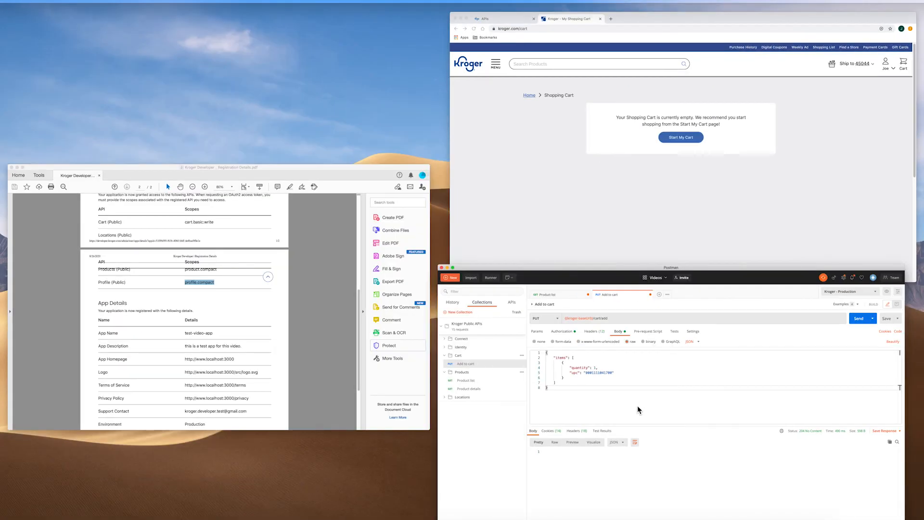
- Reload the Kroger cart to confirm 2% Reduced Fat Milk, 1 gal, $2.19 for pickup, then return to Postman
left_click(688, 219)
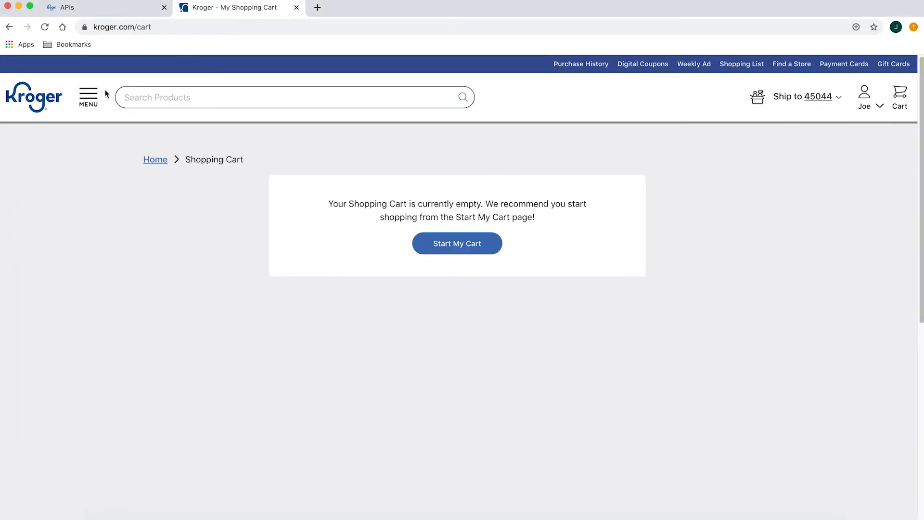
left_click(44, 28)
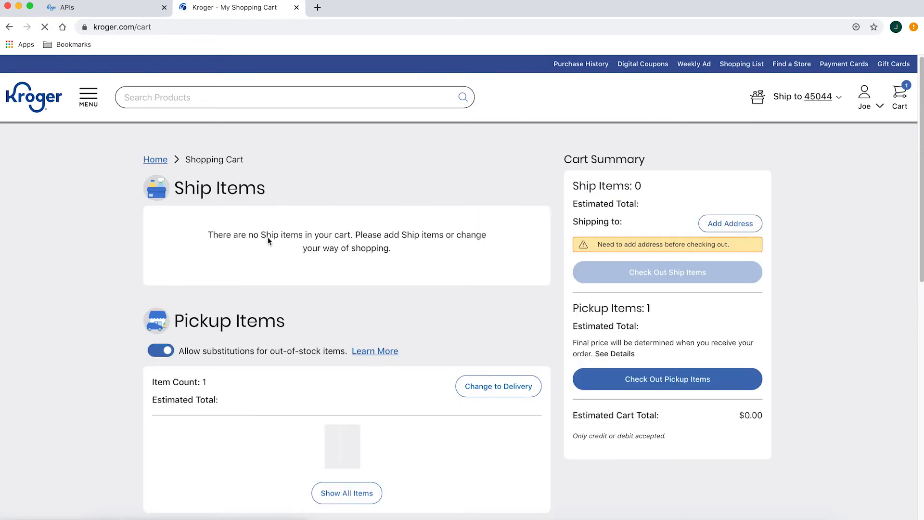
scroll(267, 240, "down", 5)
left_click(347, 322)
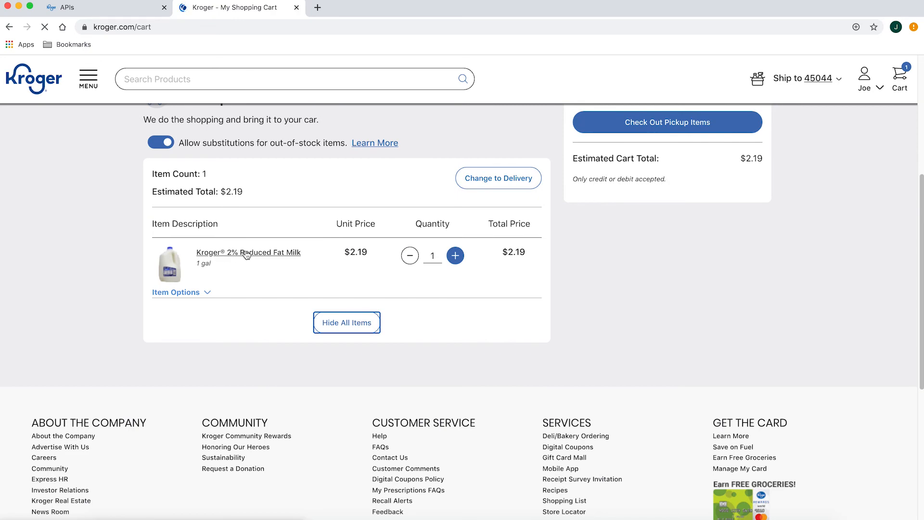
scroll(280, 254, "up", 5)
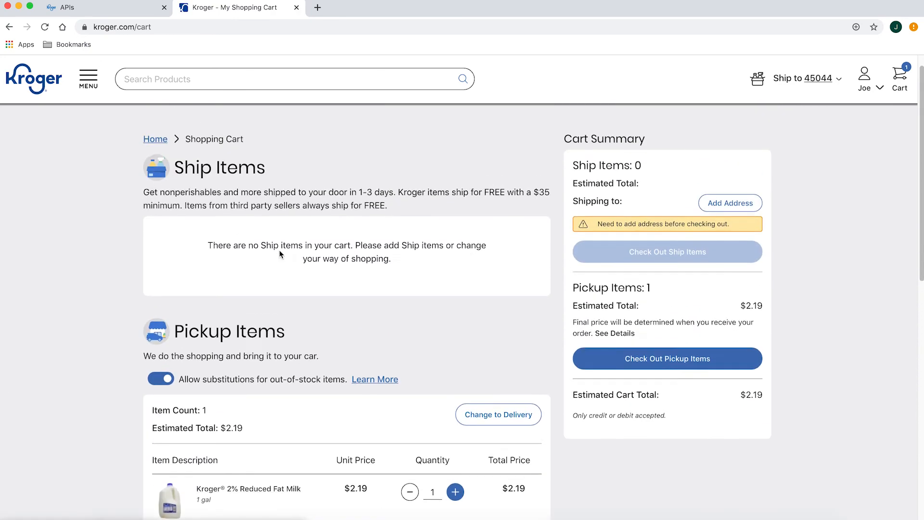
key("ctrl+Up")
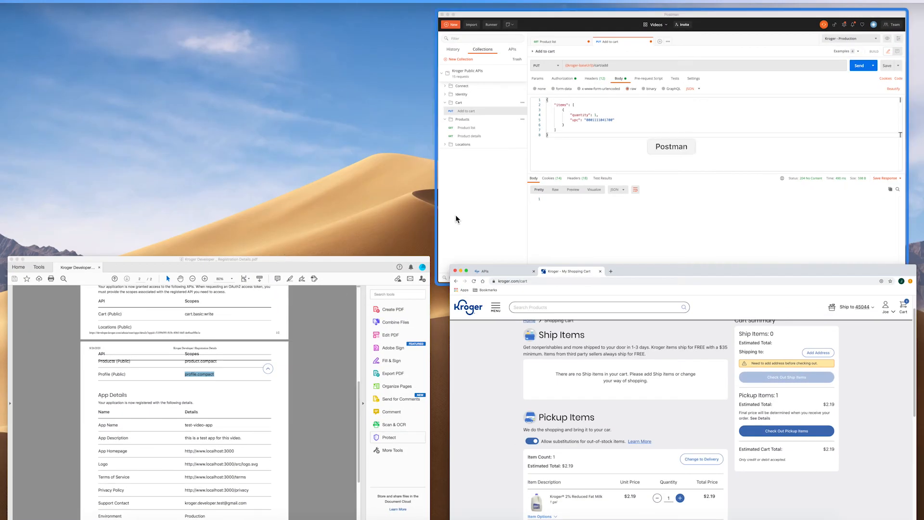
left_click(505, 220)
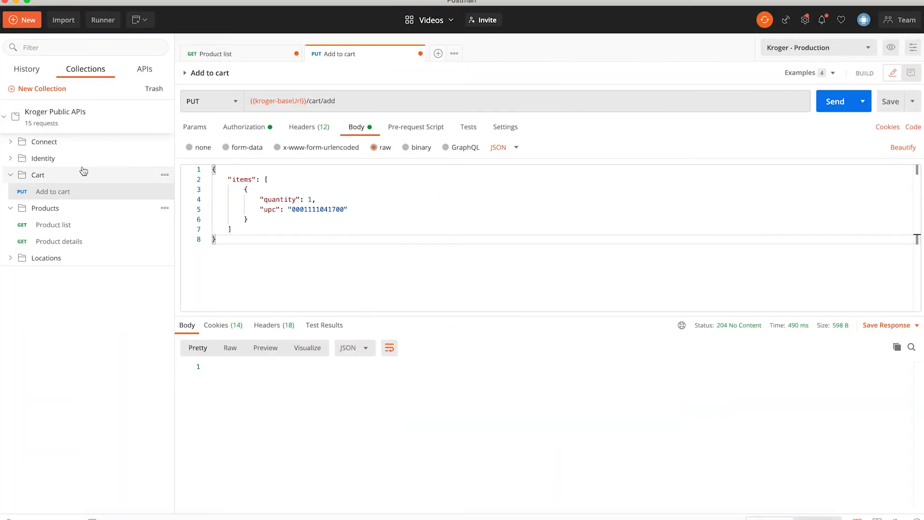
- Open the User profile information request from the Identity folder and view its Authorization settings
left_click(8, 162)
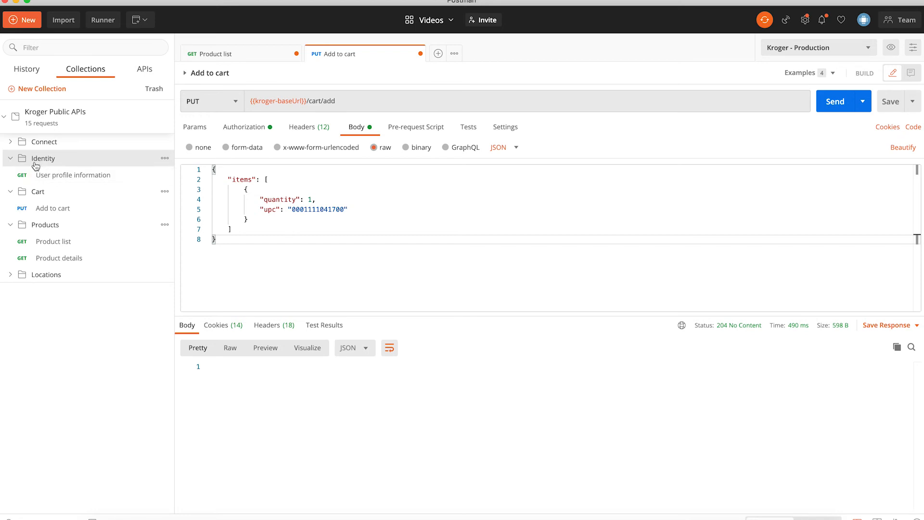
left_click(57, 179)
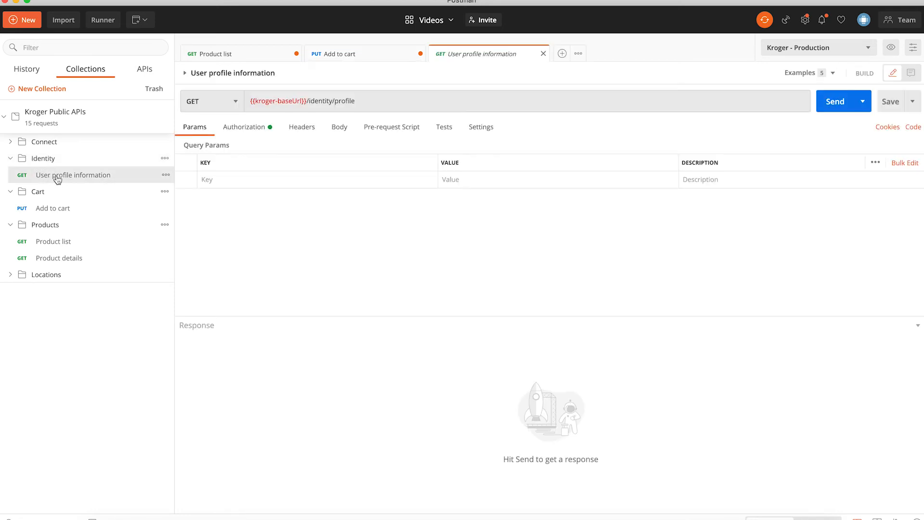
left_click(246, 136)
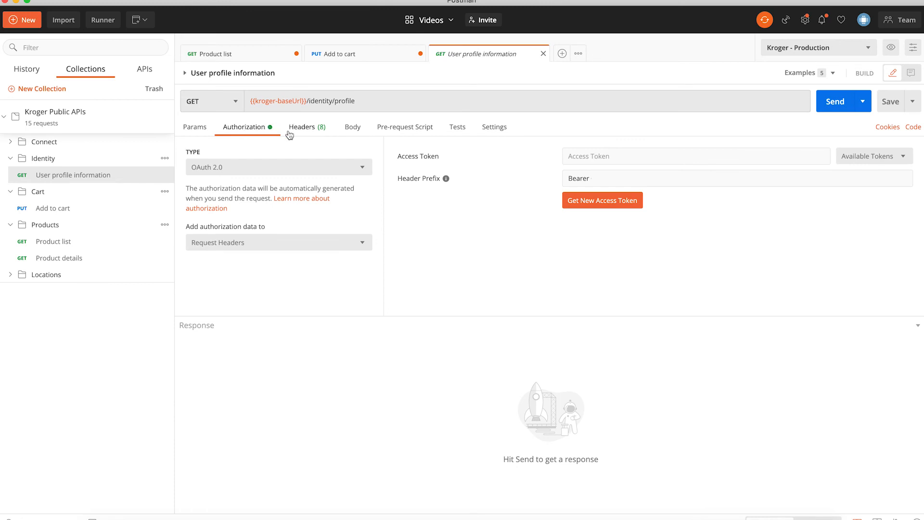
- Check the available saved tokens, then start requesting a new OAuth 2.0 access token
left_click(869, 159)
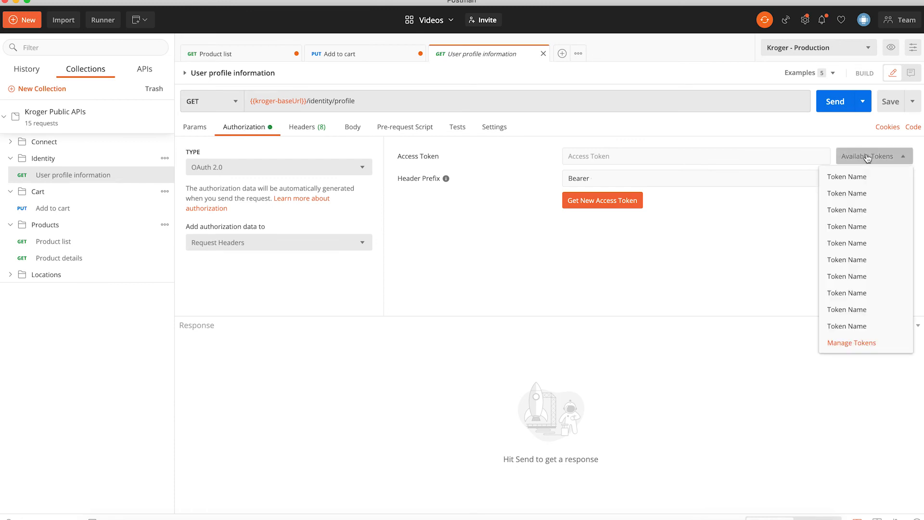
left_click(868, 158)
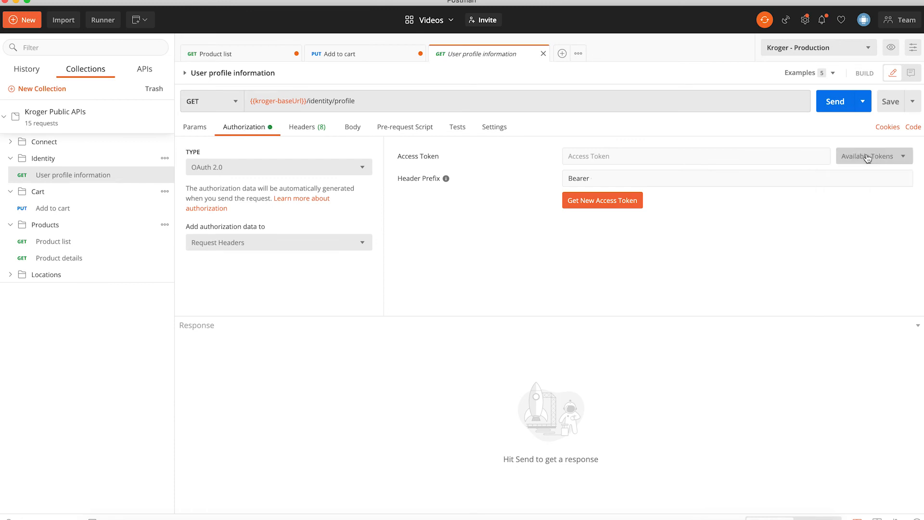
left_click(614, 204)
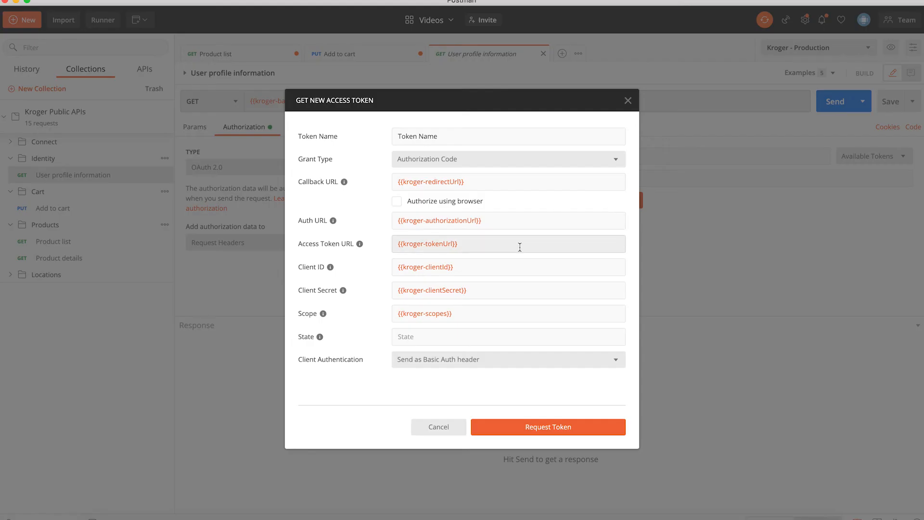
- Request the token and sign in with the Kroger account's email and password
left_click(550, 427)
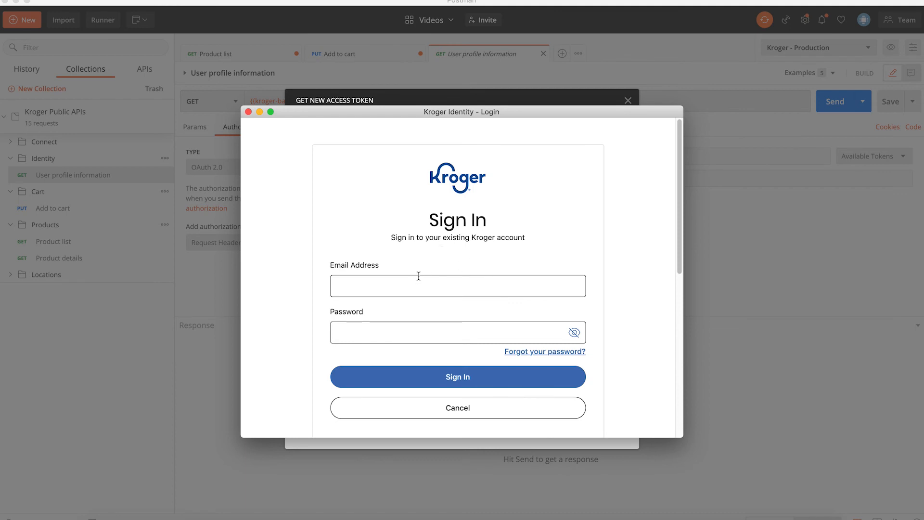
left_click(411, 285)
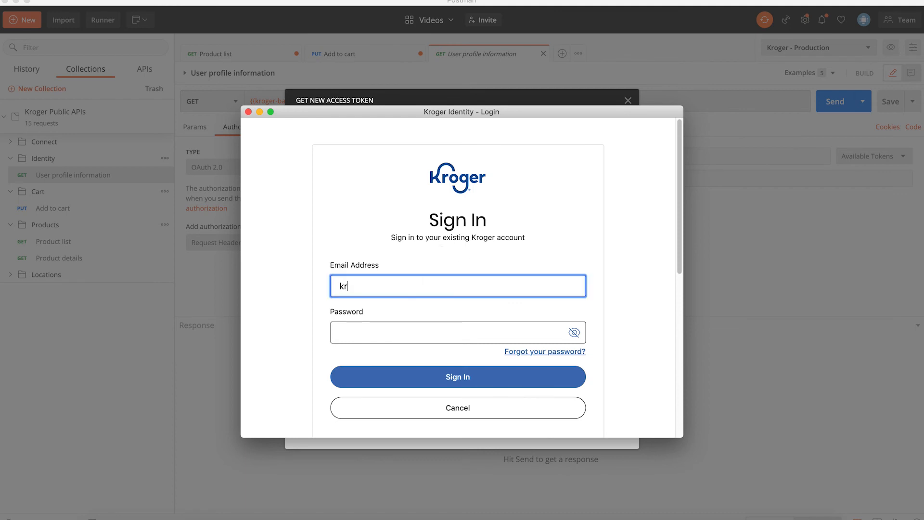
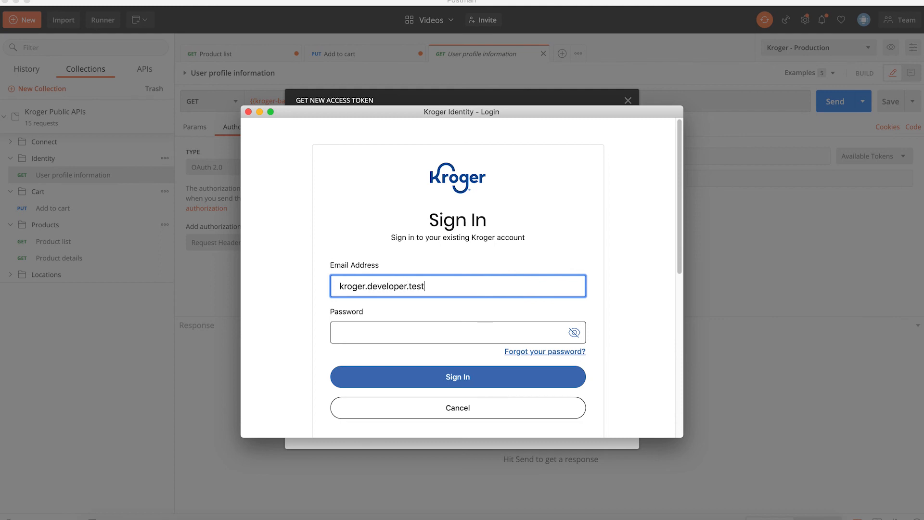
left_click(434, 324)
type("••••••")
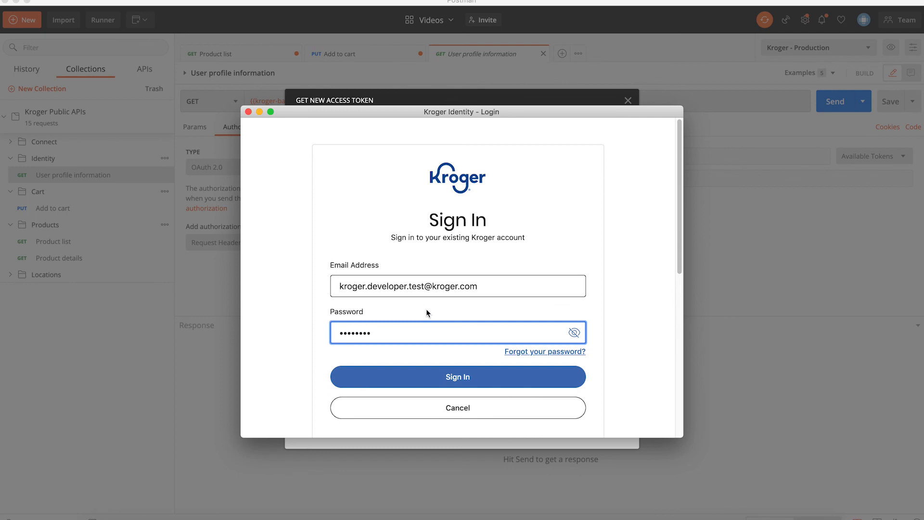
left_click(415, 380)
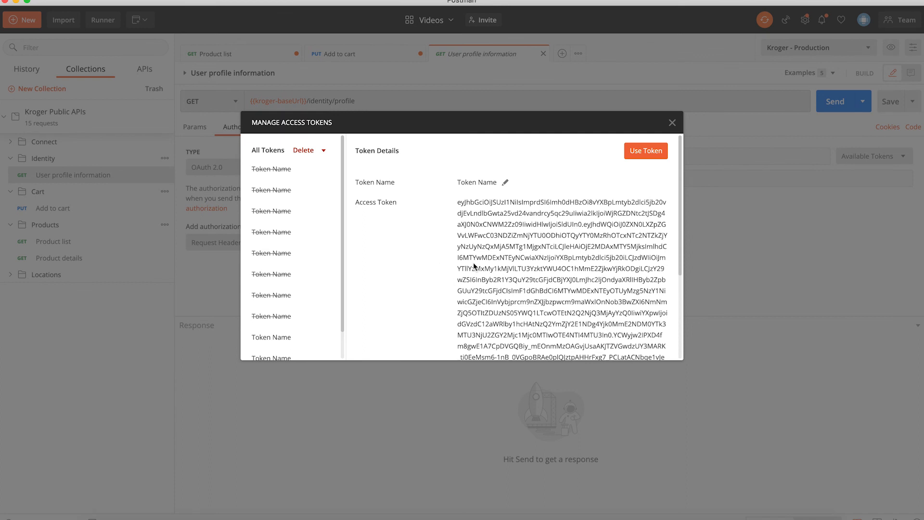
- Apply the new token, send the profile request, and inspect the returned data block with the id
scroll(449, 249, "down", 1)
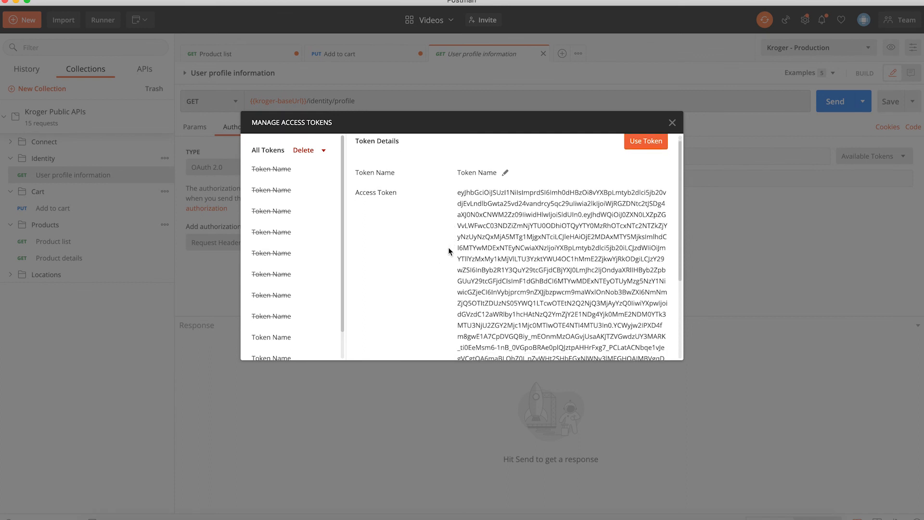
scroll(447, 247, "up", 1)
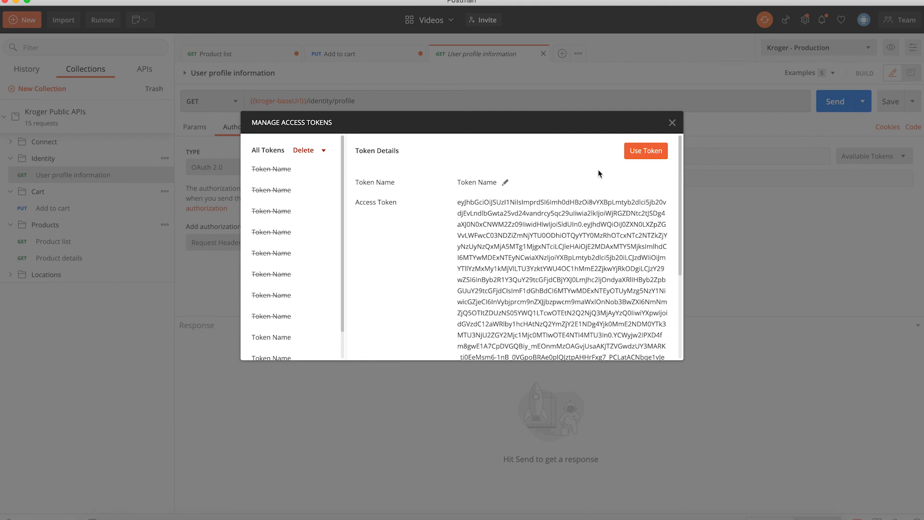
left_click(645, 151)
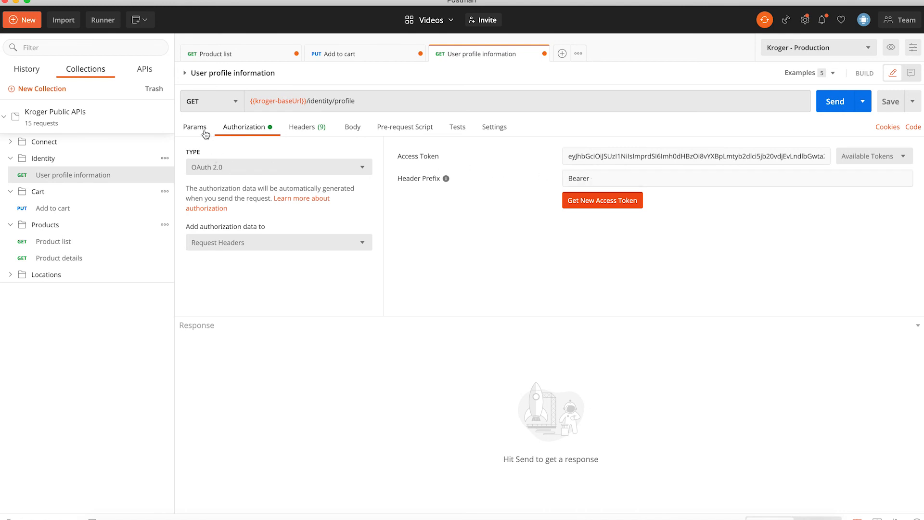
left_click(837, 103)
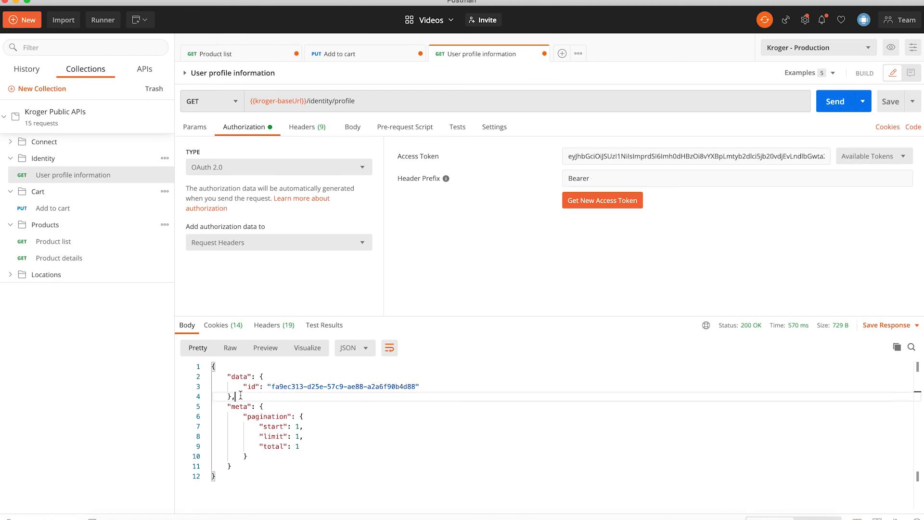
left_click_drag(240, 395, 210, 376)
left_click(263, 398)
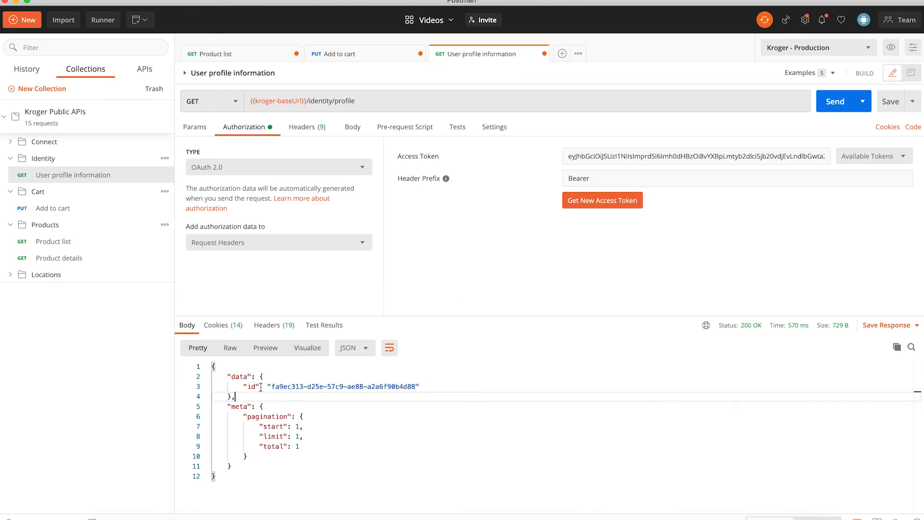